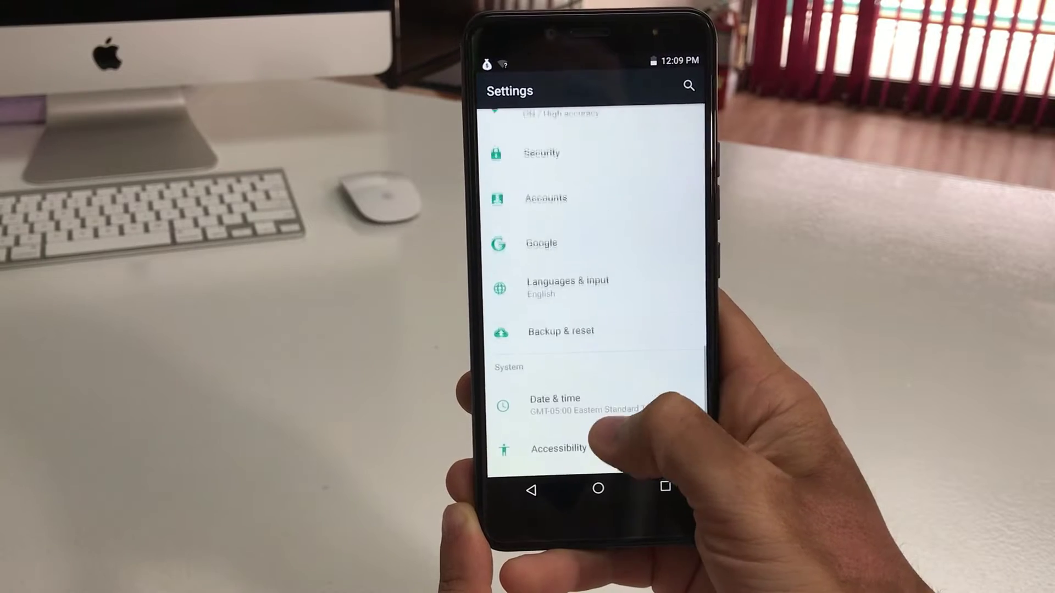
# Go to the Backup & reset page in Settings.
pyautogui.click(593, 339)
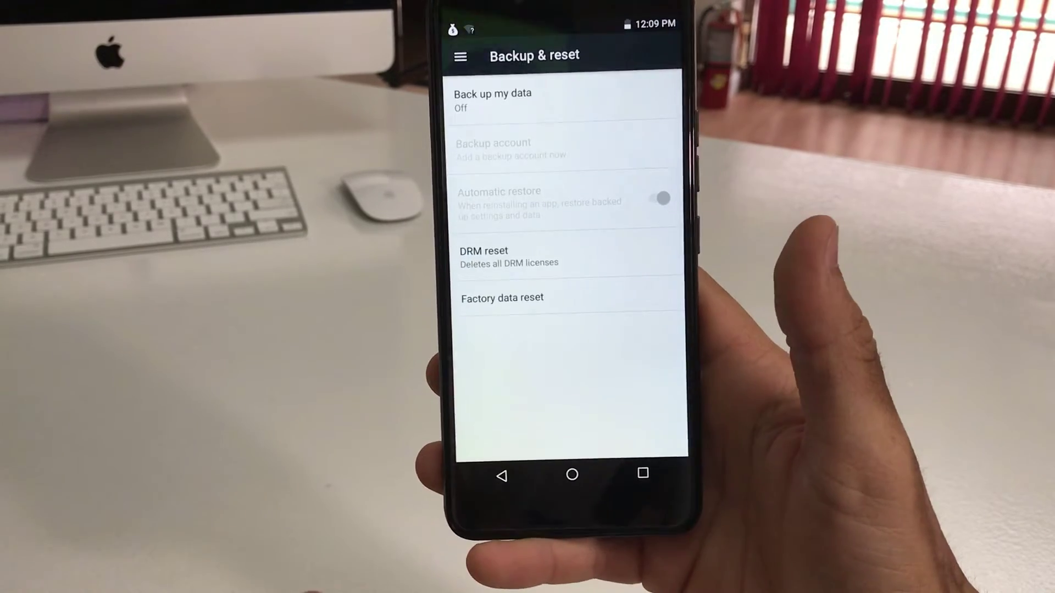
# Select Factory data reset on the Backup & reset page.
pyautogui.click(651, 329)
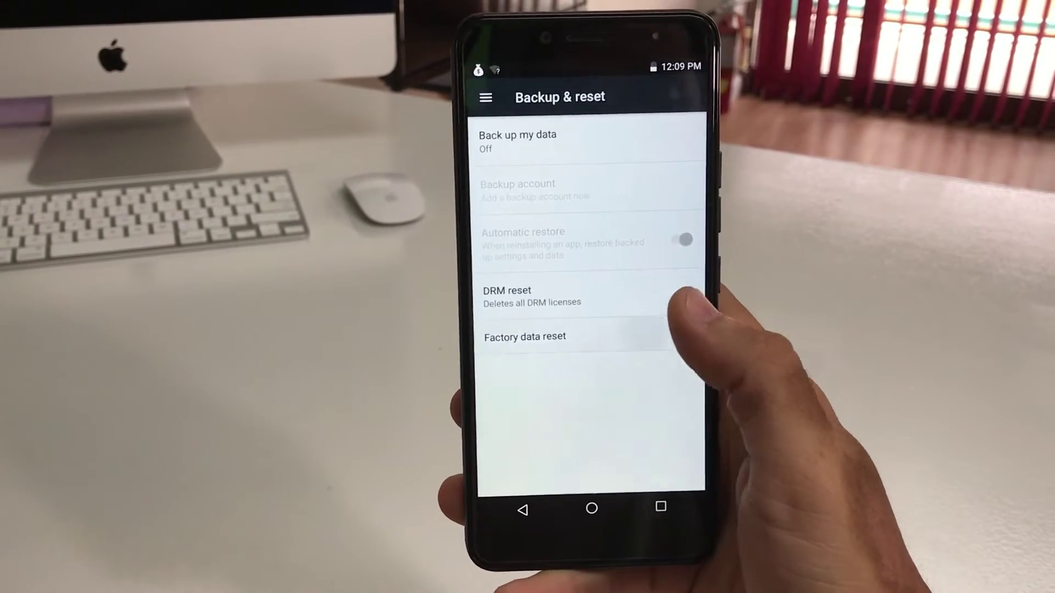